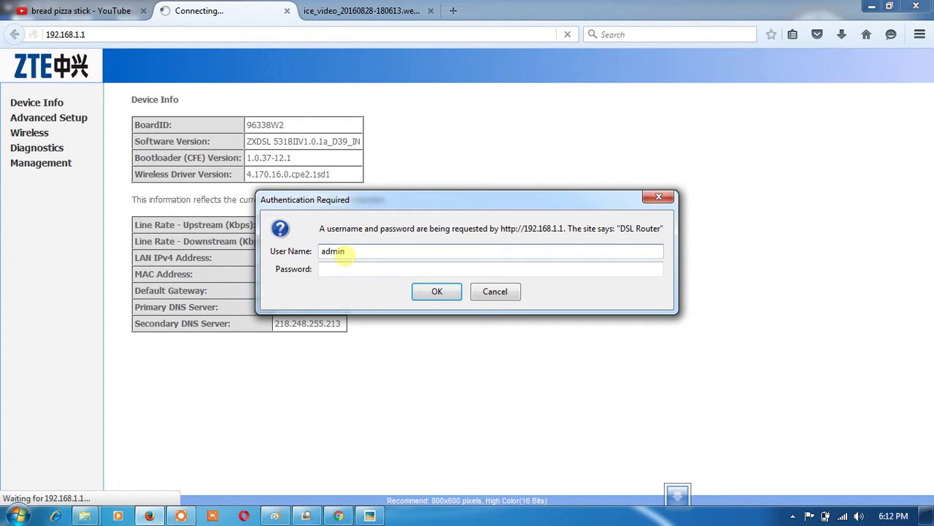
Log in to the router at 192.168.1.1 with the administrator username and password
key(Tab)
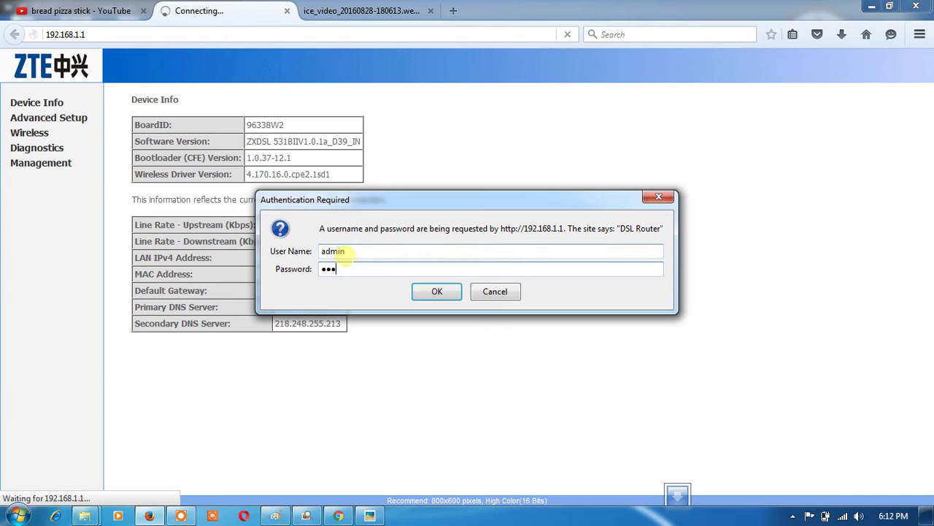
click(426, 295)
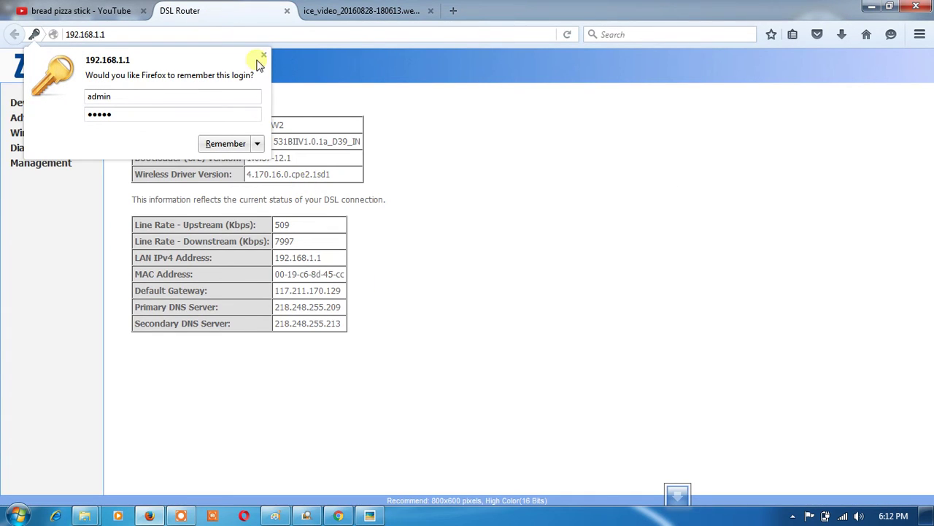
Dismiss the remember-login prompt and show the Device Info Statistics -- LAN page for Ethernet and wireless traffic
click(264, 57)
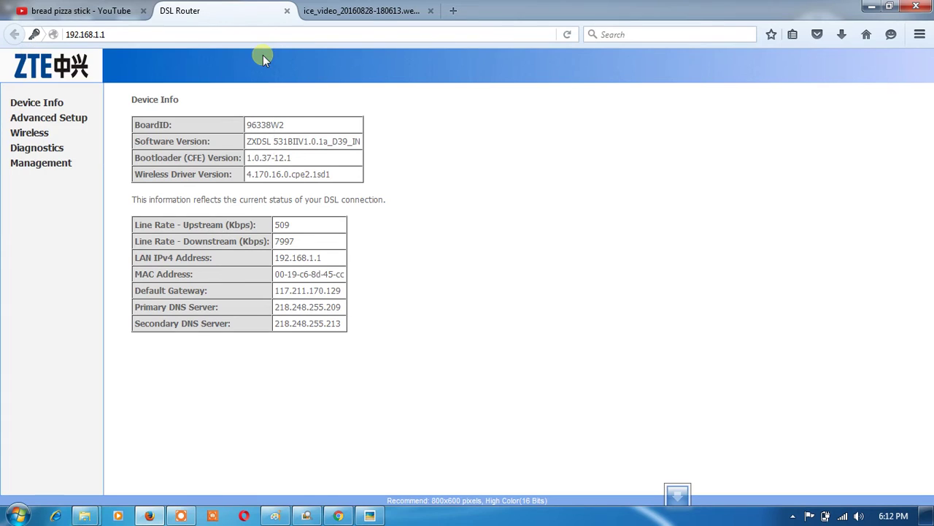
click(63, 105)
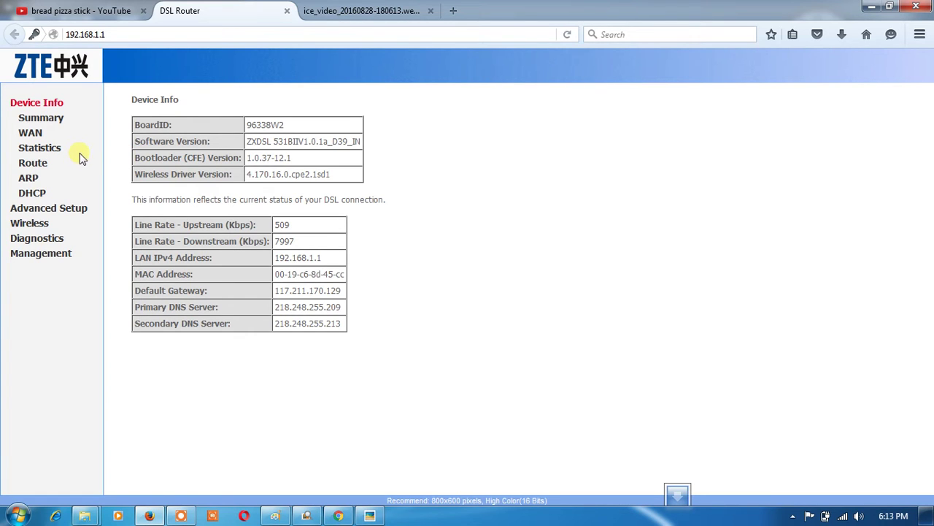
click(61, 104)
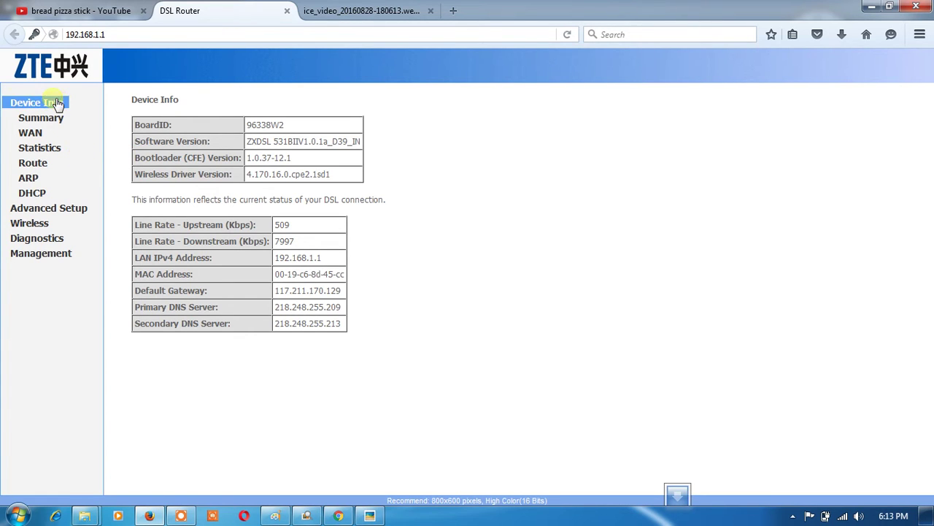
click(56, 153)
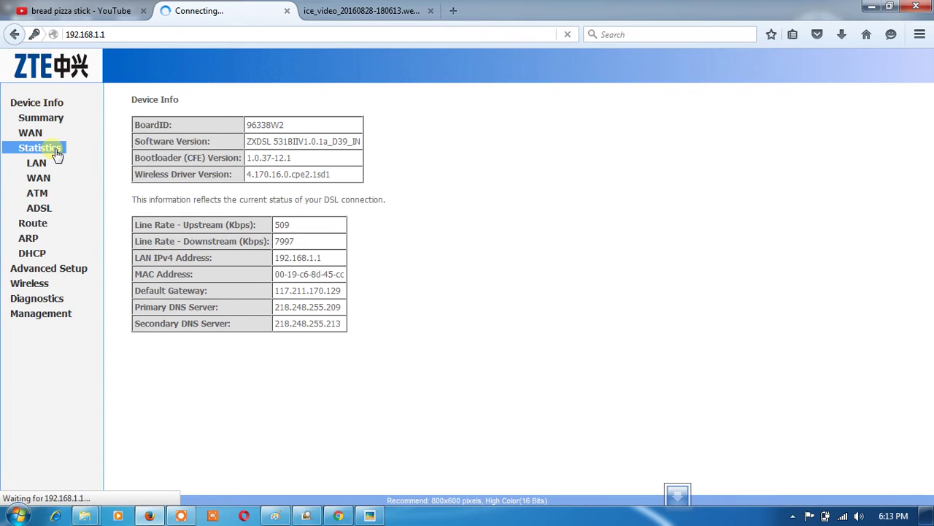
Show the ADSL statistics page: ADSL2+ mode, No Defect, 7997/509 Kbps downstream/upstream
click(51, 210)
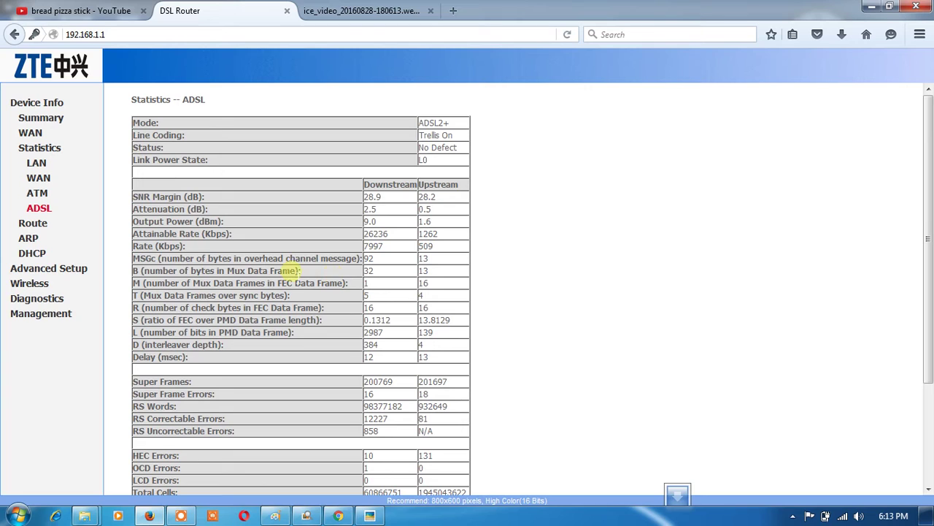
Edit the pppoe_0_0_35_1 WAN connection, keeping ATM PVC settings, to reach the PPPoE connection type step
click(74, 276)
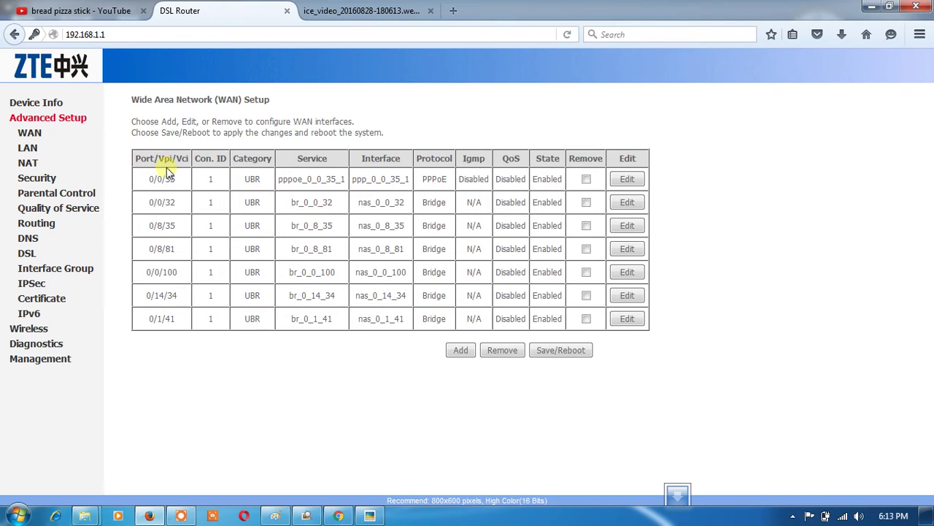
click(631, 180)
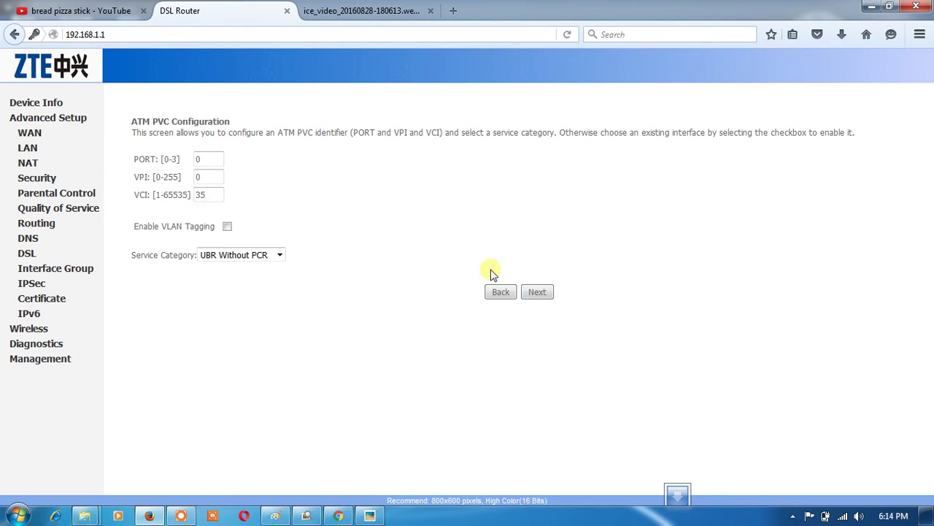
click(542, 292)
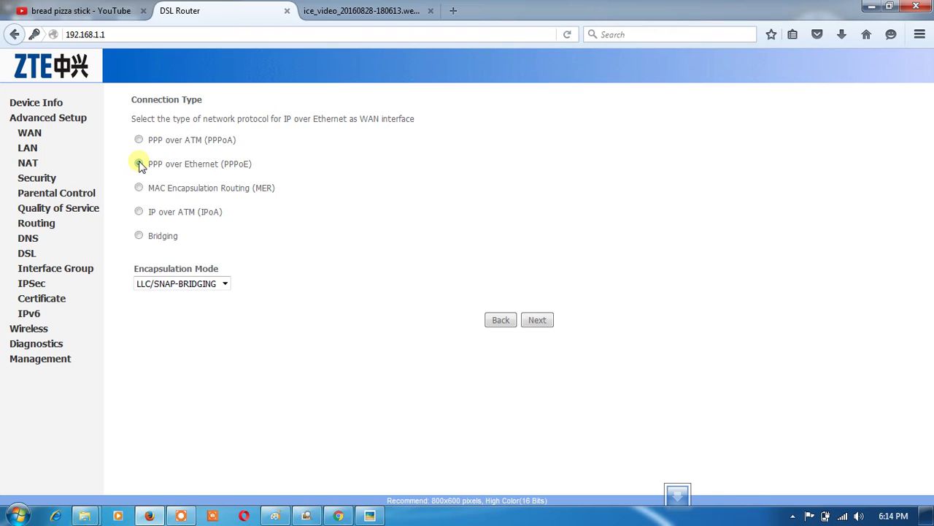
Change the PPPoE MTU from 1460 to 1492, keep NAT settings, and reach the WAN Setup Summary
click(548, 326)
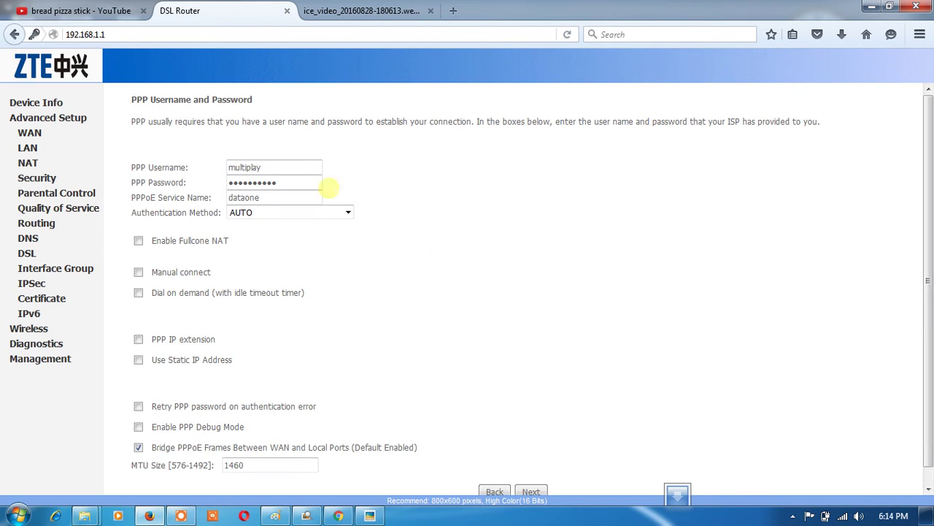
click(284, 167)
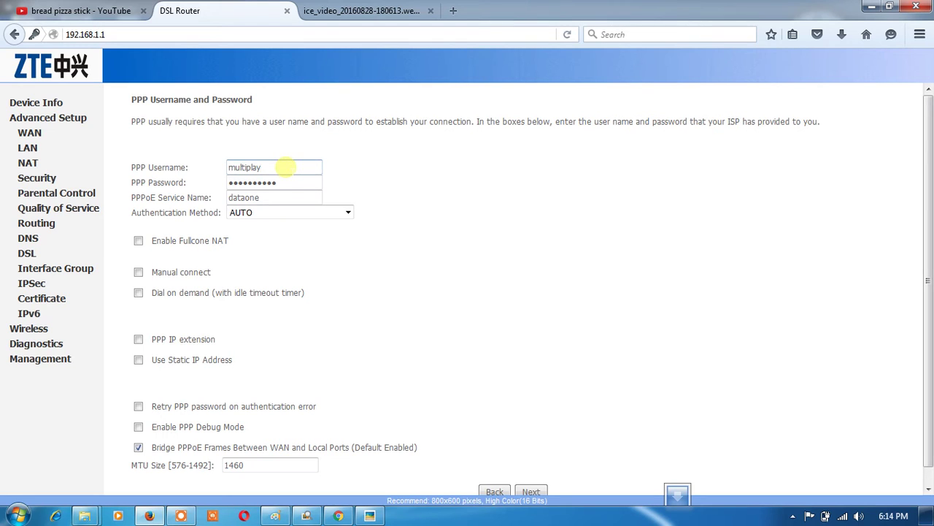
click(284, 182)
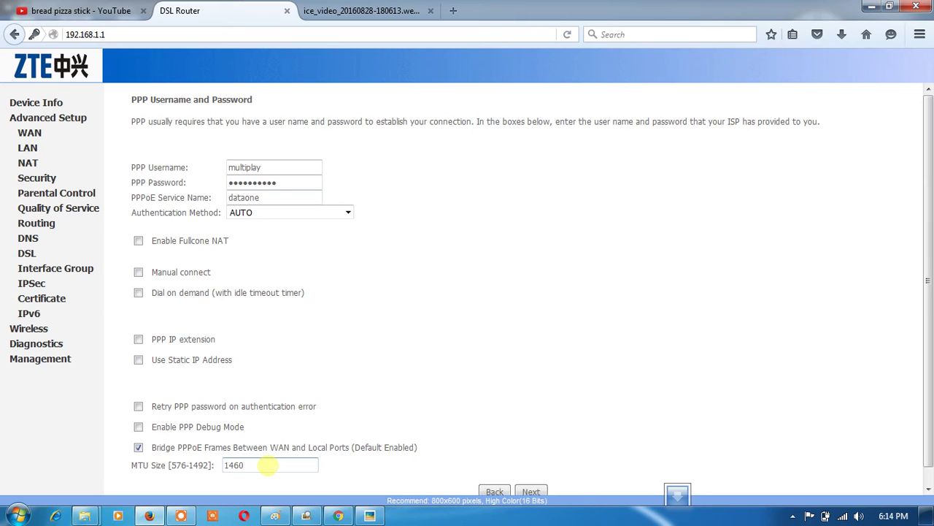
key(BackSpace)
key(BackSpace)
key(BackSpace)
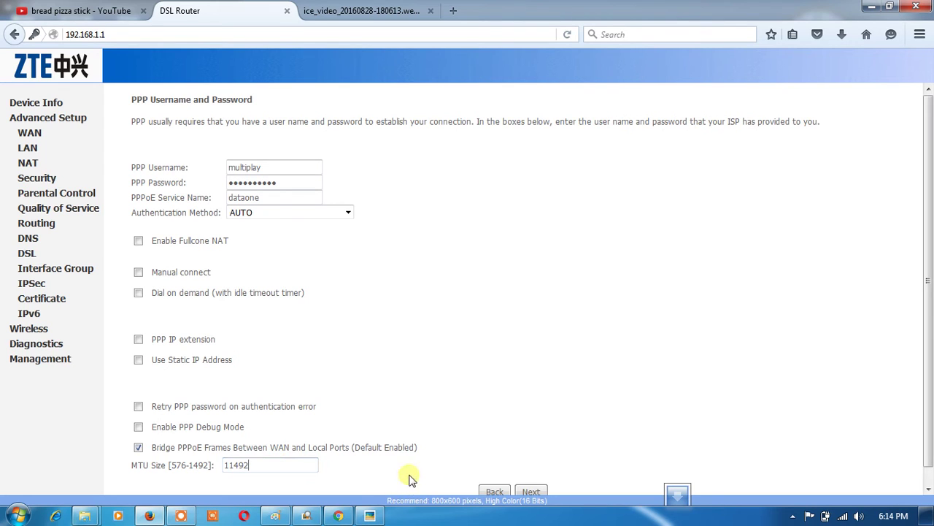
key(BackSpace)
key(BackSpace)
key(BackSpace)
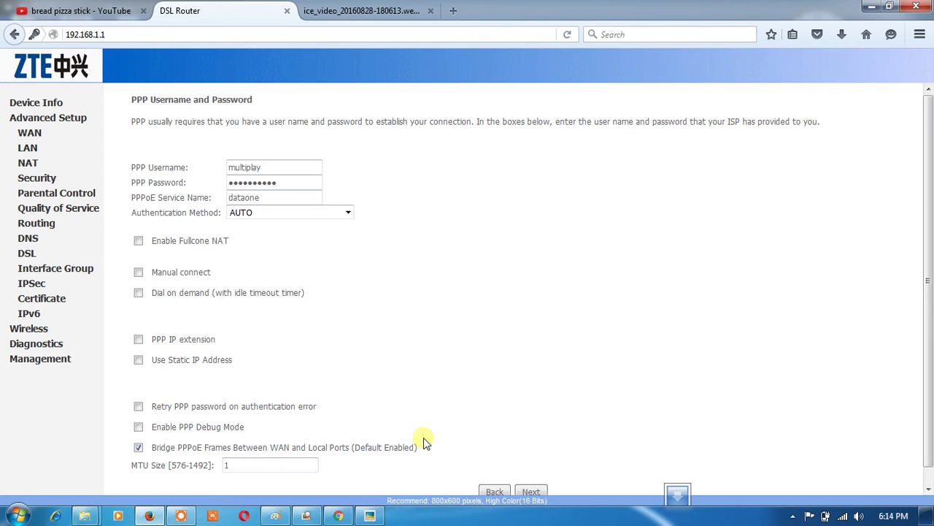
click(530, 492)
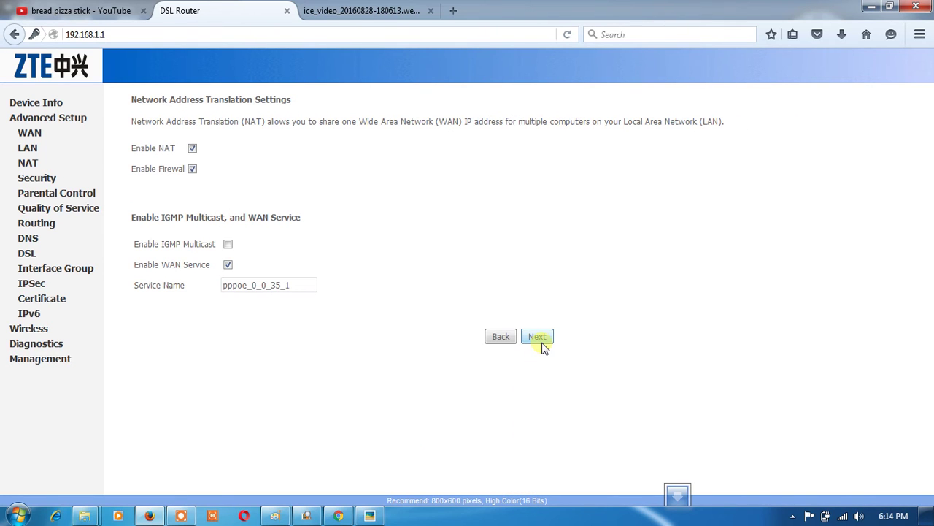
click(542, 340)
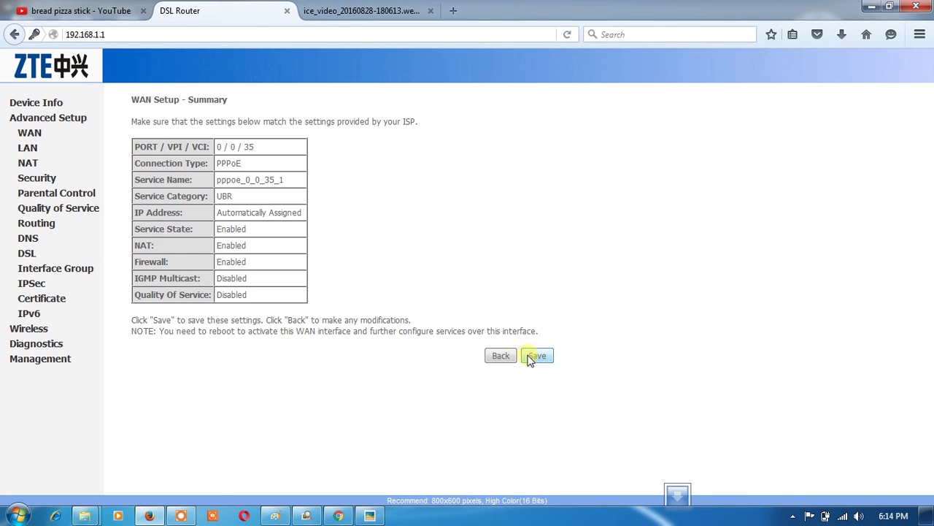
In Wireless Security, enable 64-bit WEP encryption for the ZTE_S network
click(33, 329)
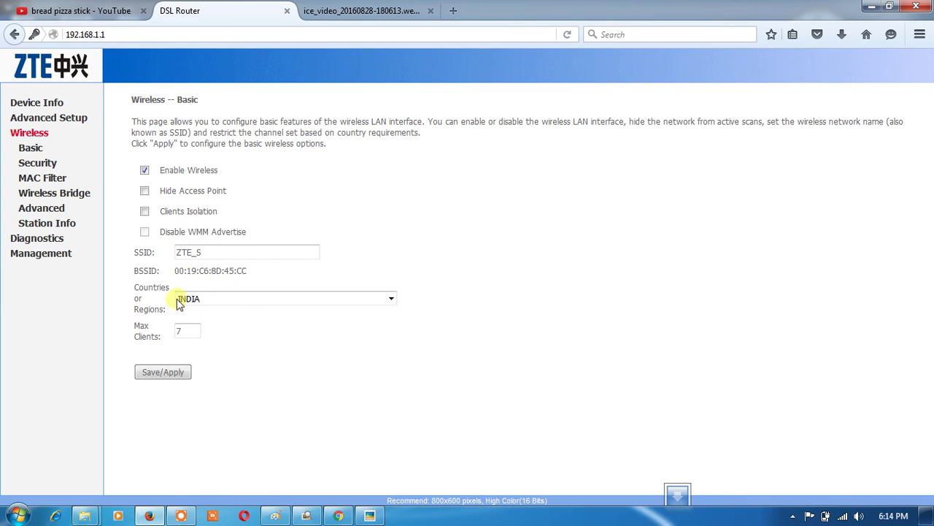
click(46, 167)
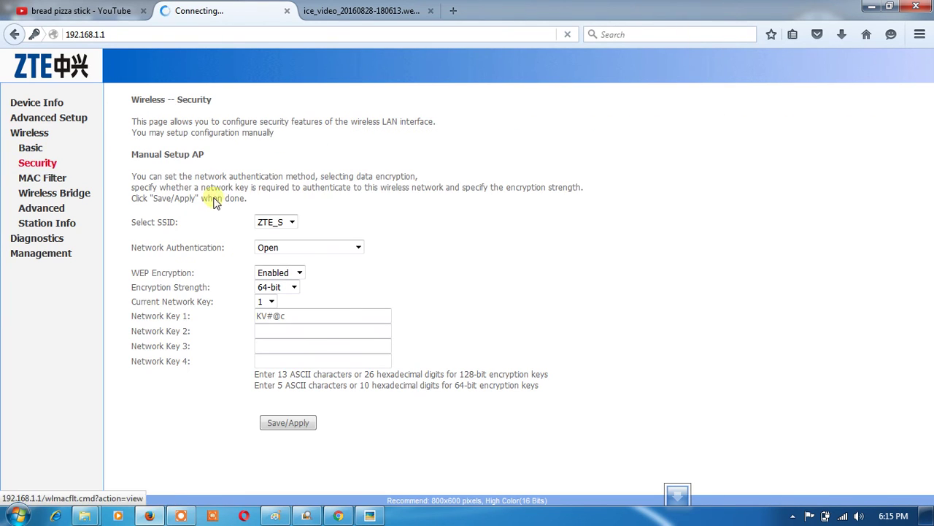
click(285, 221)
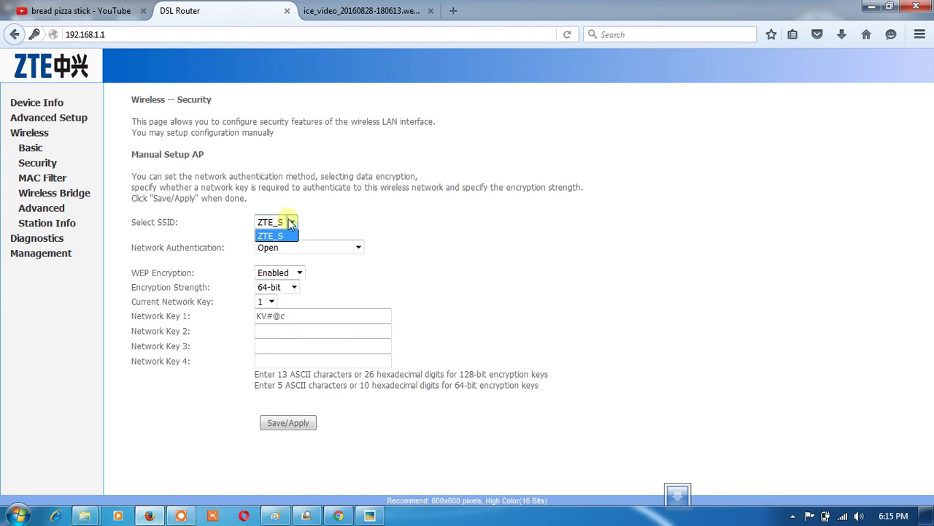
click(323, 219)
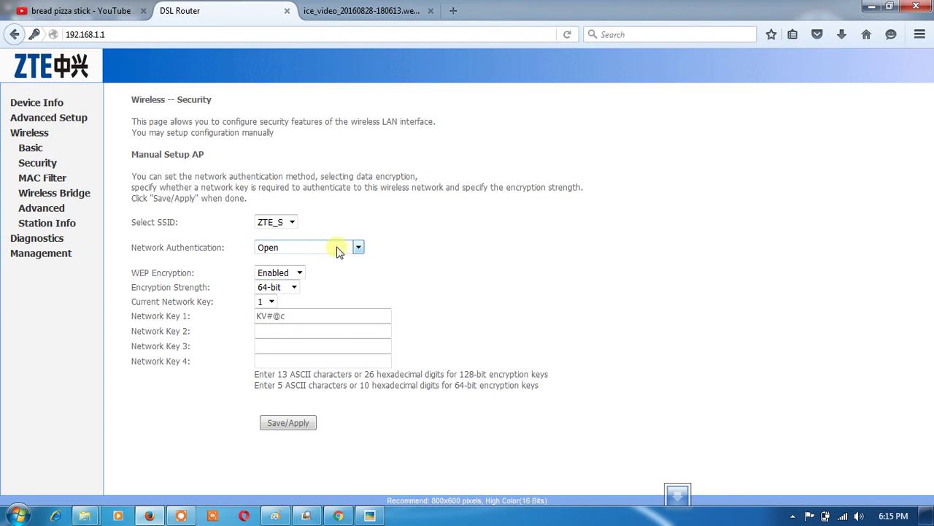
click(300, 273)
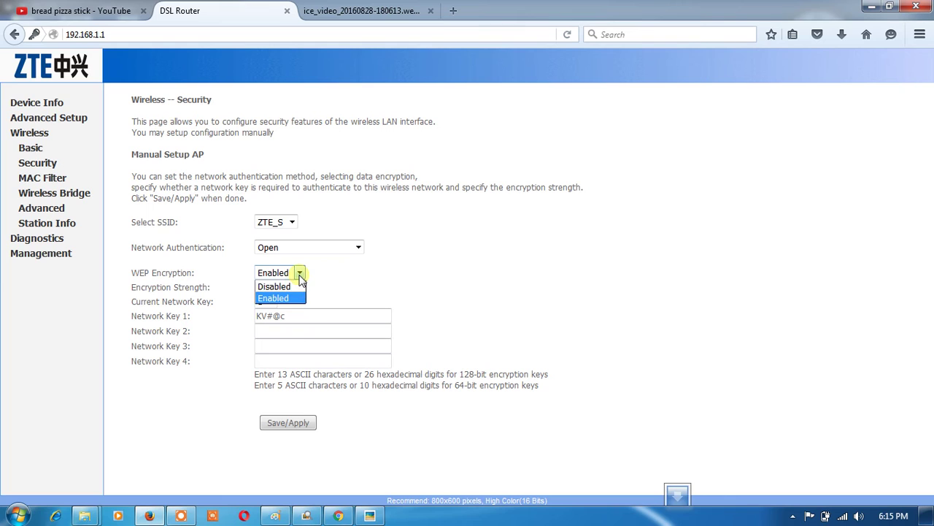
click(282, 297)
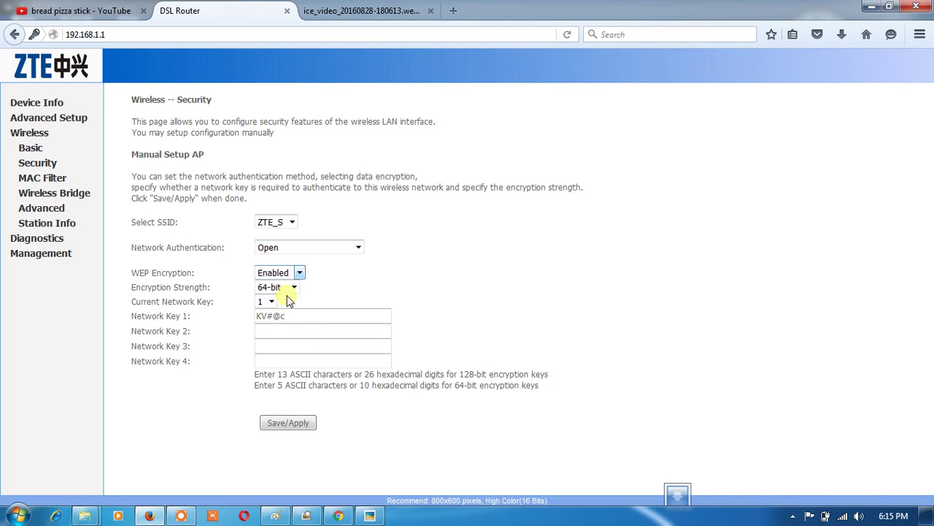
click(294, 287)
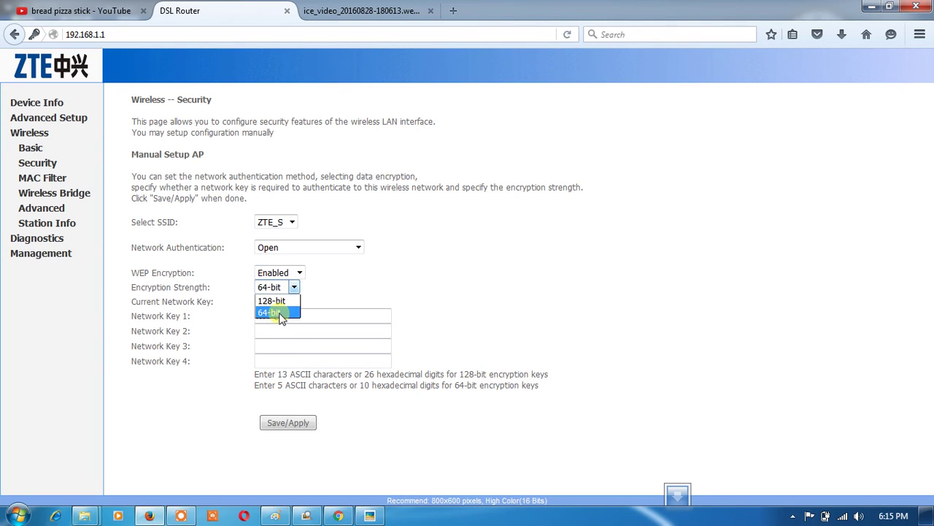
click(281, 314)
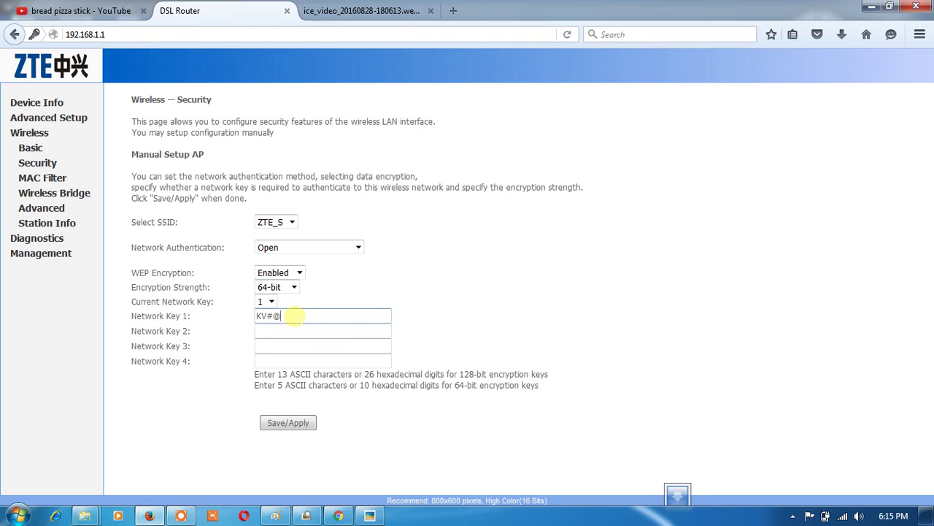
Edit the WEP Network Key 1 value and save/apply the wireless security settings
key(BackSpace)
key(BackSpace)
key(BackSpace)
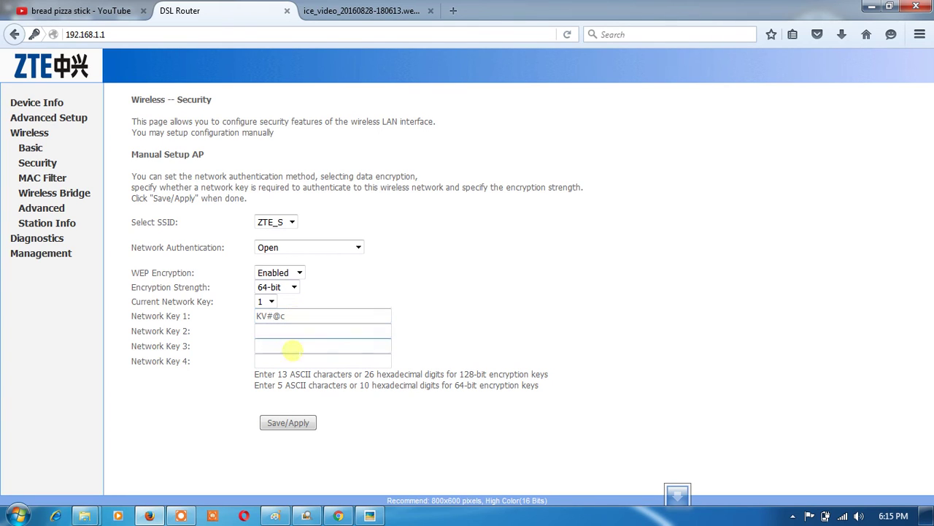
click(284, 423)
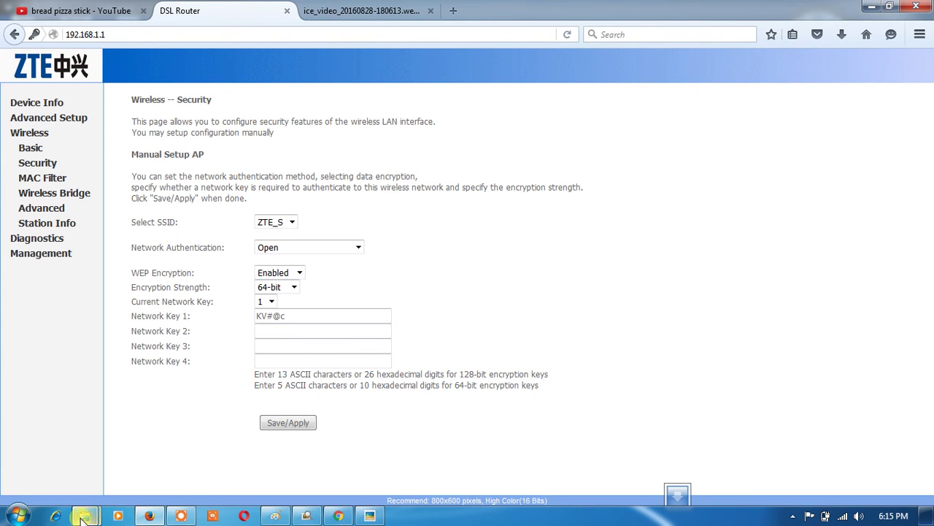
Open the ZTE modem SNR Attenuation2 screenshot from the Modem folder and view it maximized
mouse_move(85, 515)
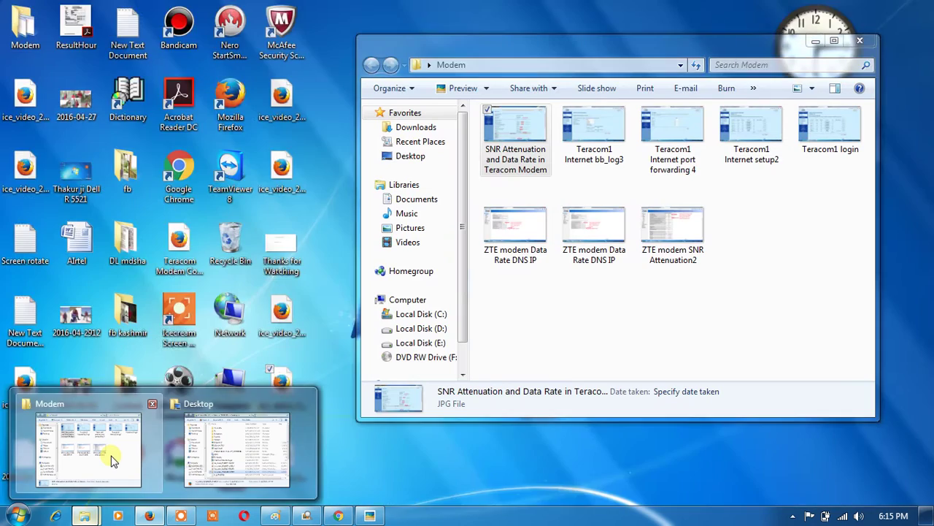
click(138, 446)
double_click(675, 232)
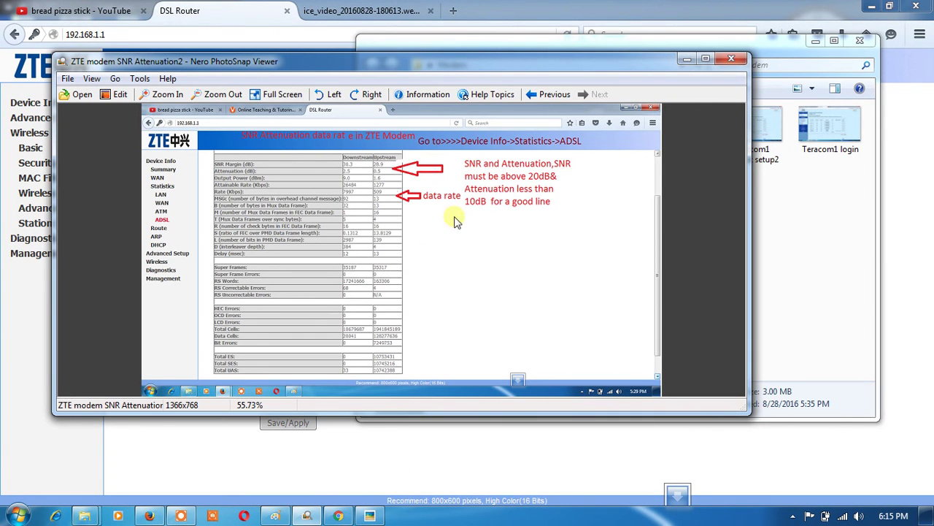
click(704, 60)
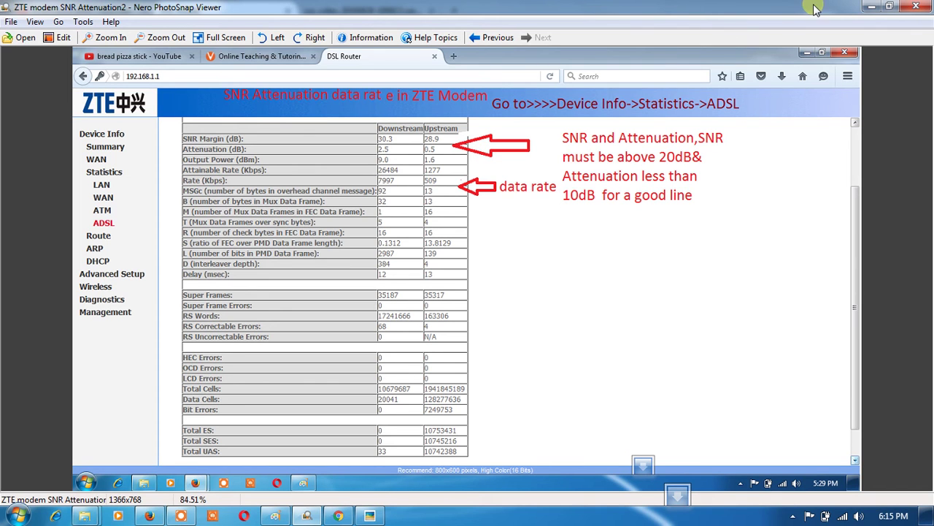
click(870, 7)
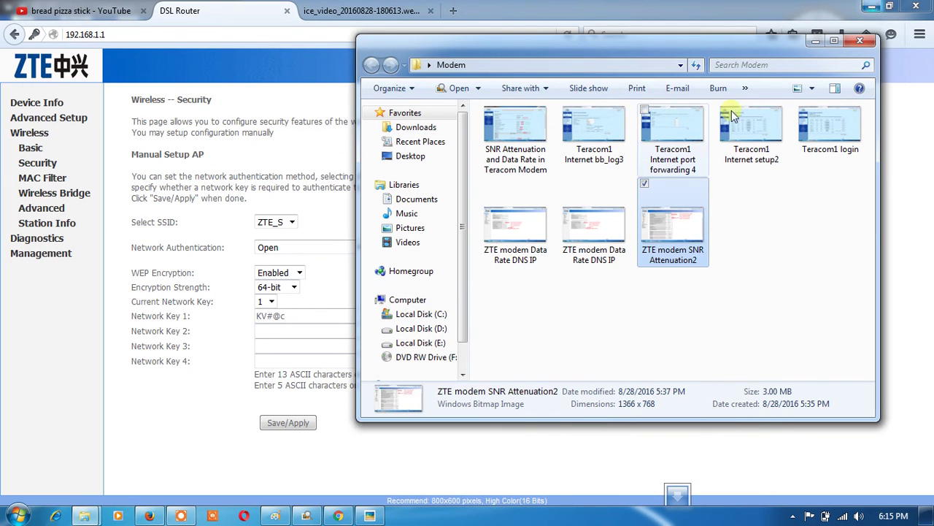
View the ZTE modem Data Rate DNS IP screenshot maximized, then open the Teracom SNR attenuation screenshot
double_click(527, 243)
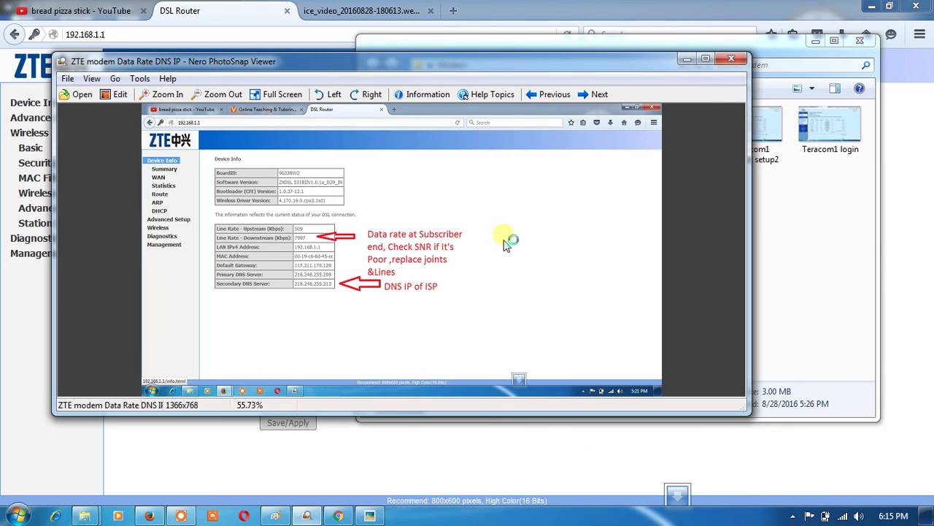
click(705, 58)
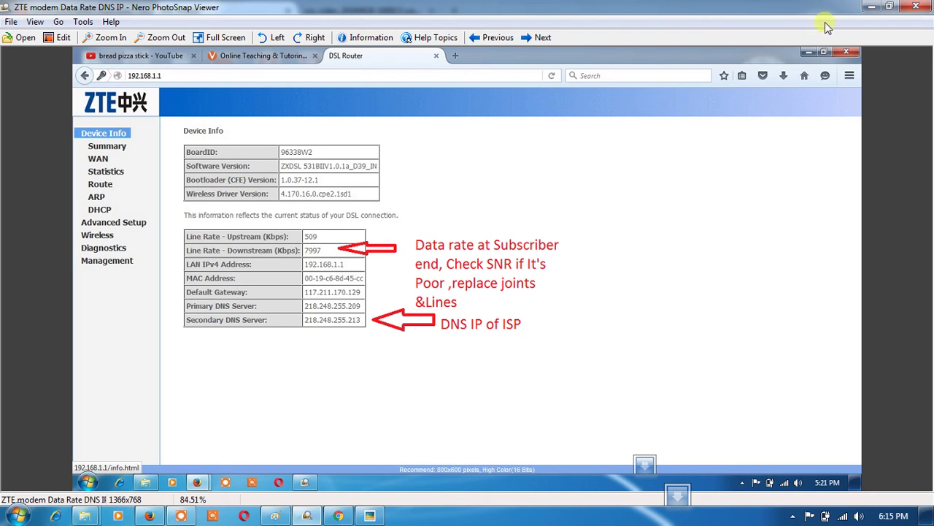
click(872, 9)
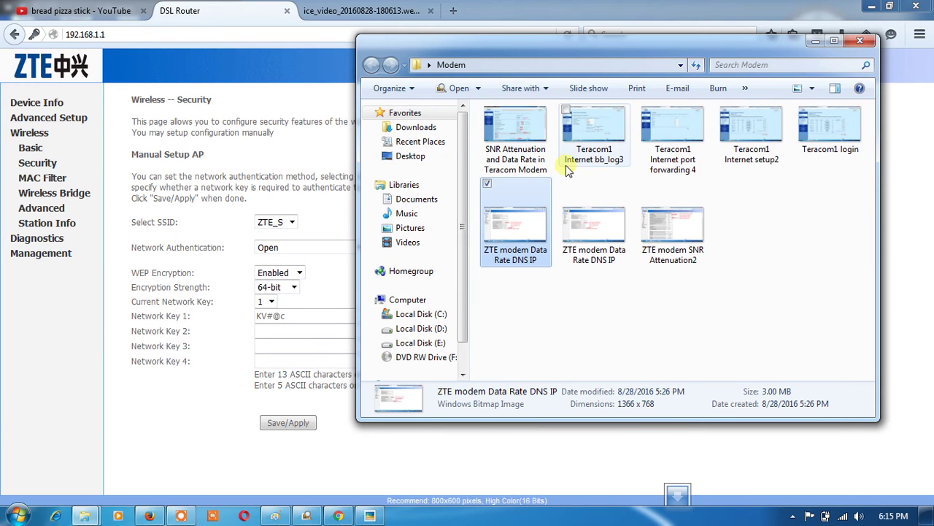
click(531, 141)
double_click(531, 141)
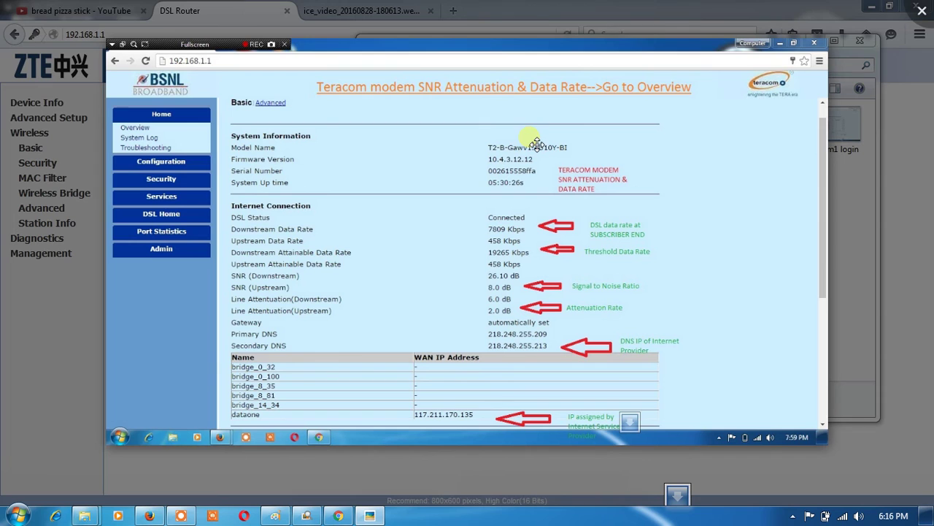